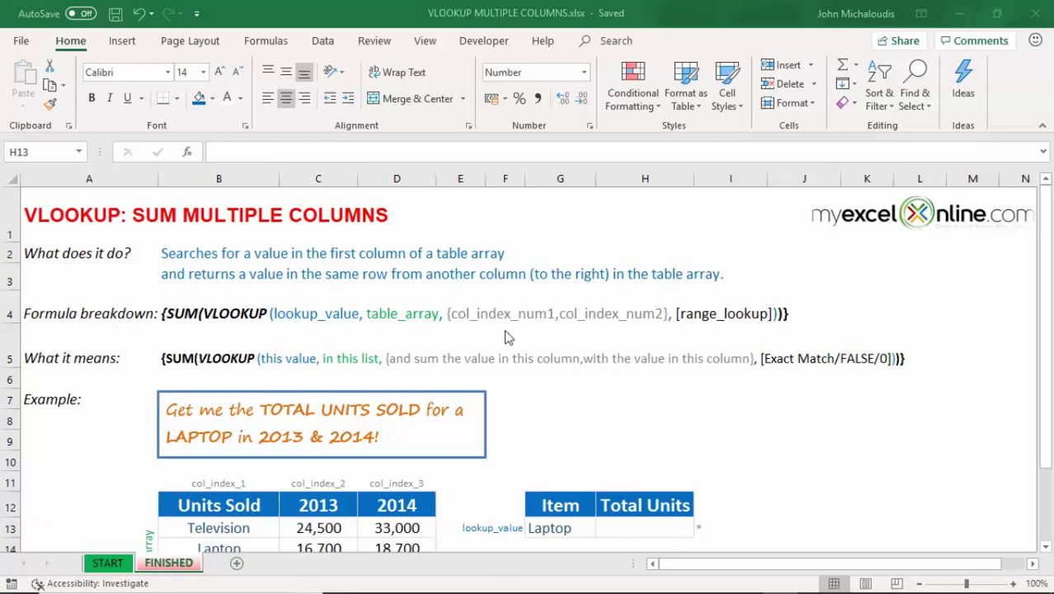
# Scroll down three rows to bring the Units Sold table and the array-formula notes into view
pyautogui.scroll(-1, 507, 338)
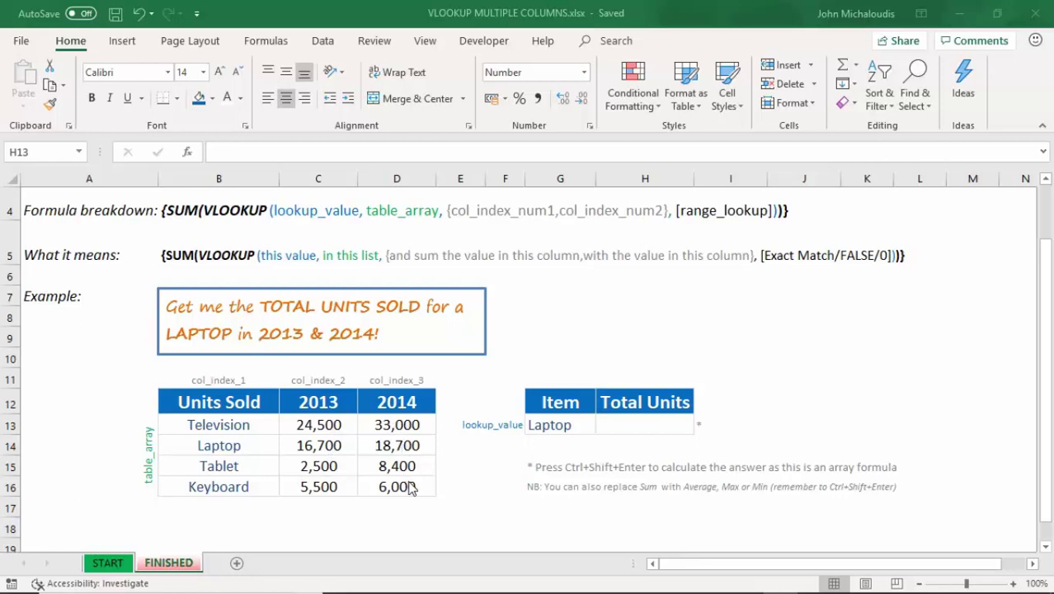
pyautogui.press('Left')
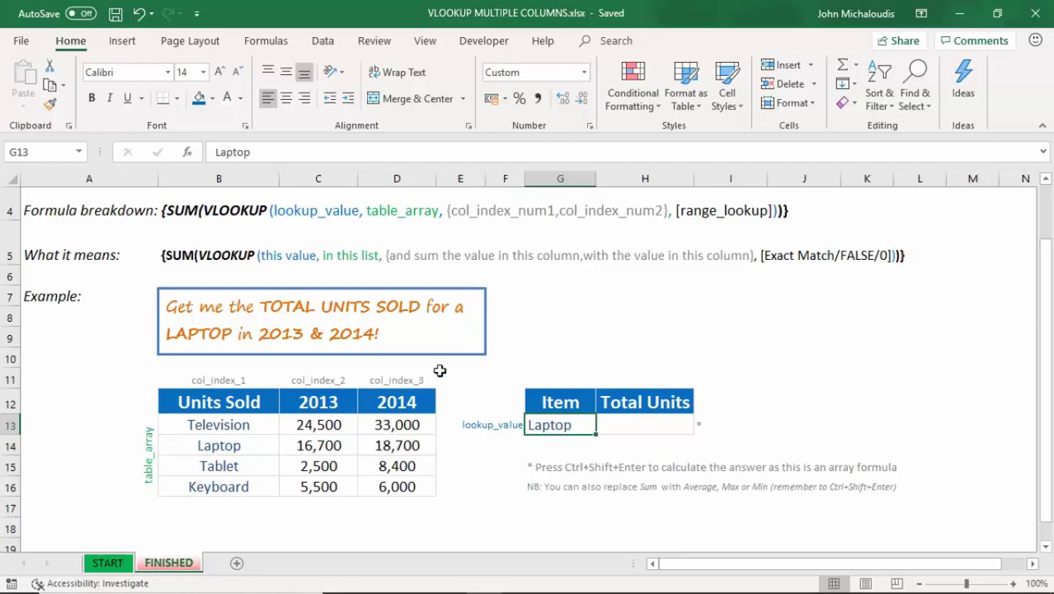
pyautogui.moveTo(324, 445); pyautogui.dragTo(375, 444)
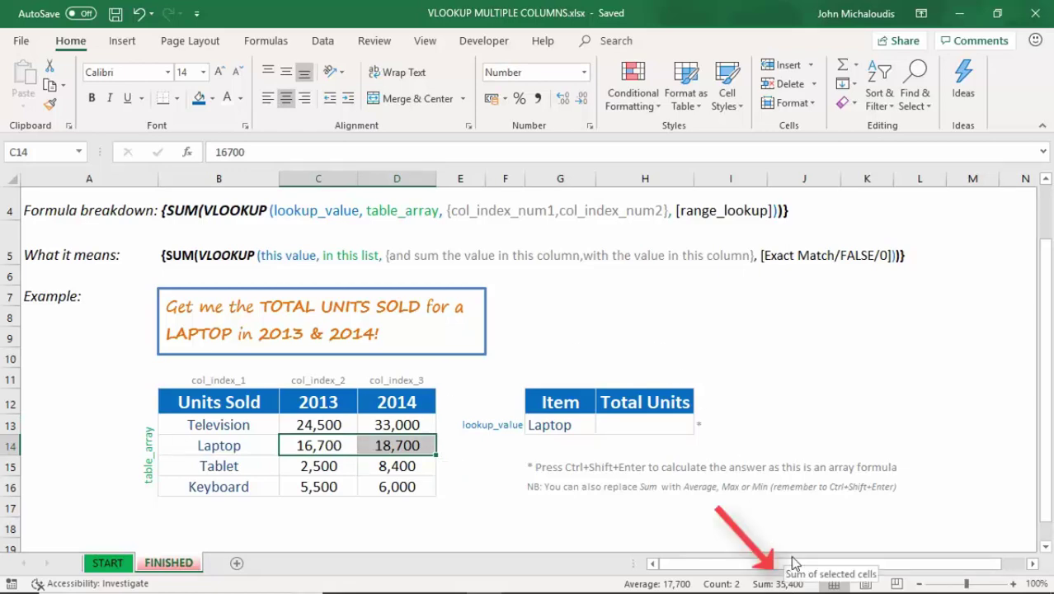
pyautogui.click(642, 425)
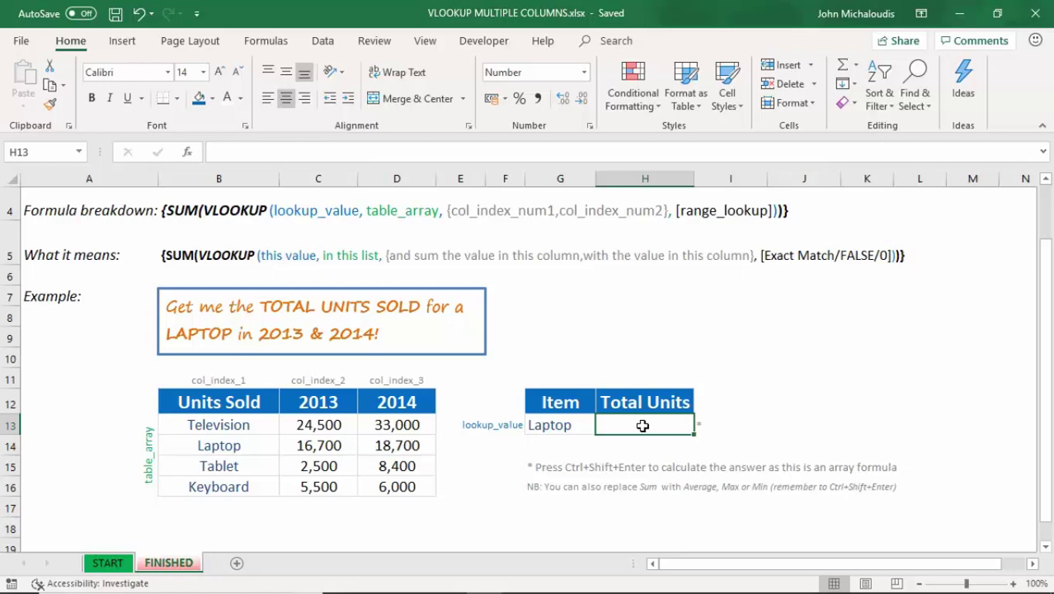
# In H13, enter =VLOOKUP(G13,B13:D16,{2,3},FALSE), which returns only Laptop's 2013 figure of 16,700
pyautogui.write('=VLOOKUP(')
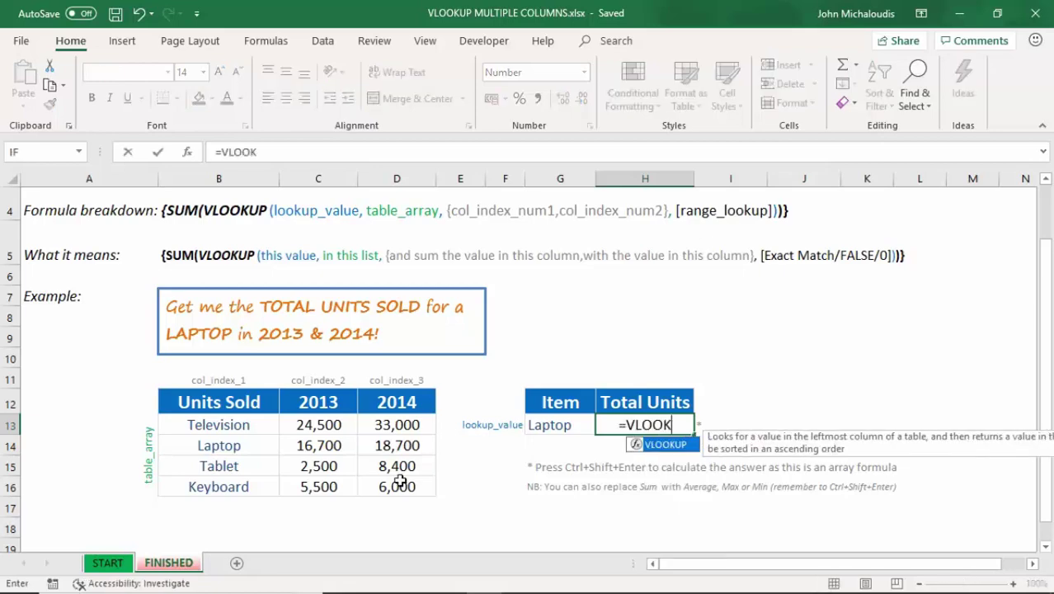
pyautogui.click(569, 423)
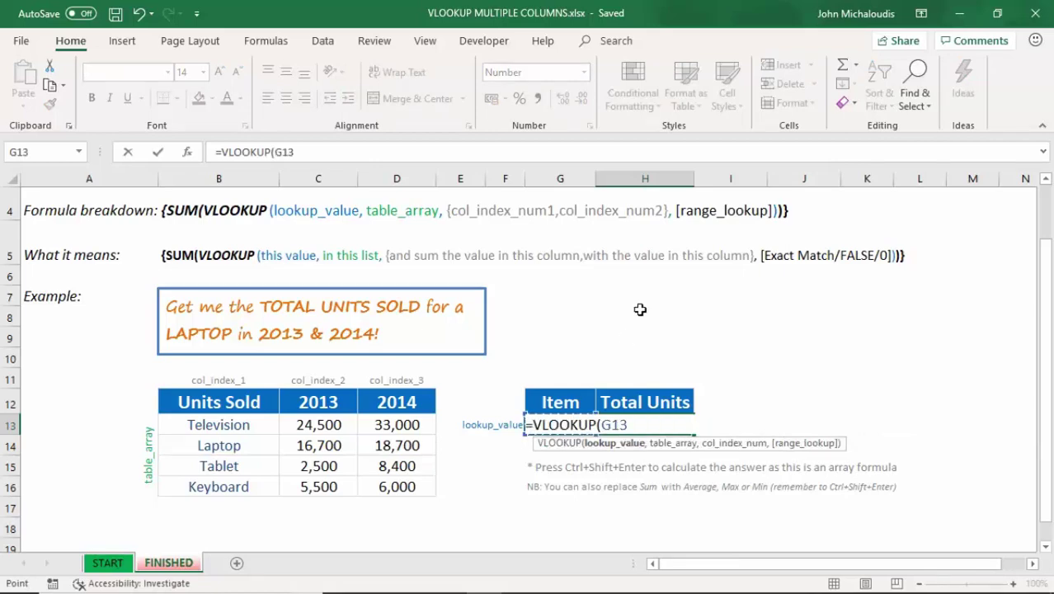
pyautogui.write(',')
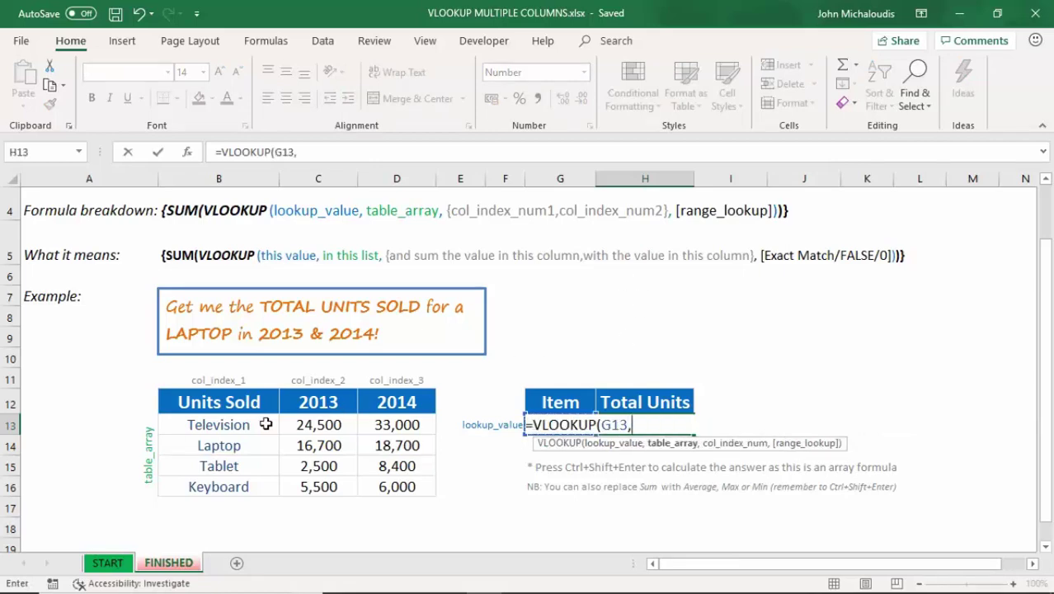
pyautogui.moveTo(221, 423); pyautogui.dragTo(377, 486)
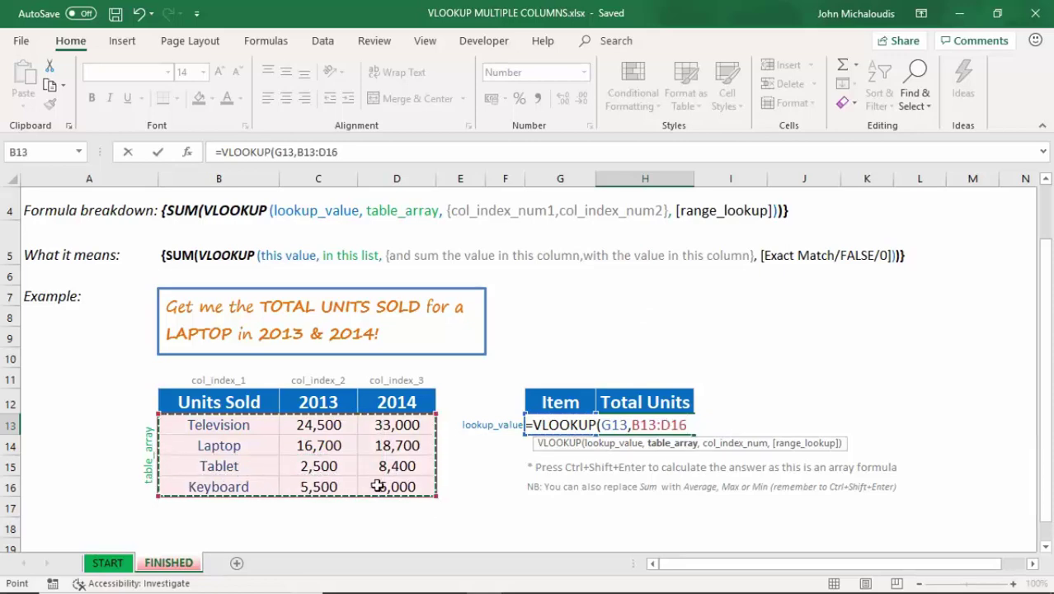
pyautogui.write(',')
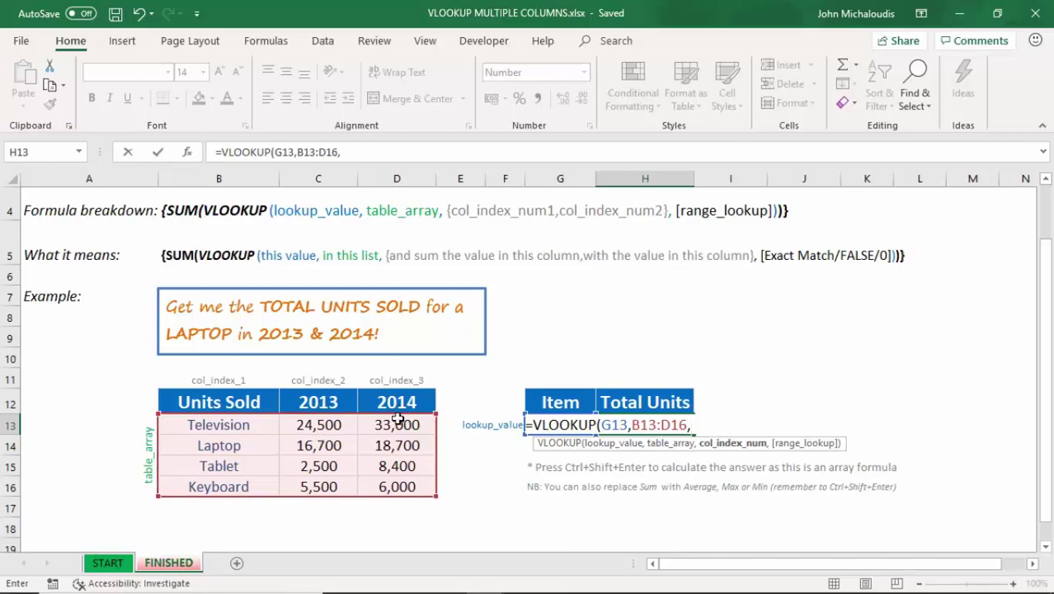
pyautogui.write('{2,3},')
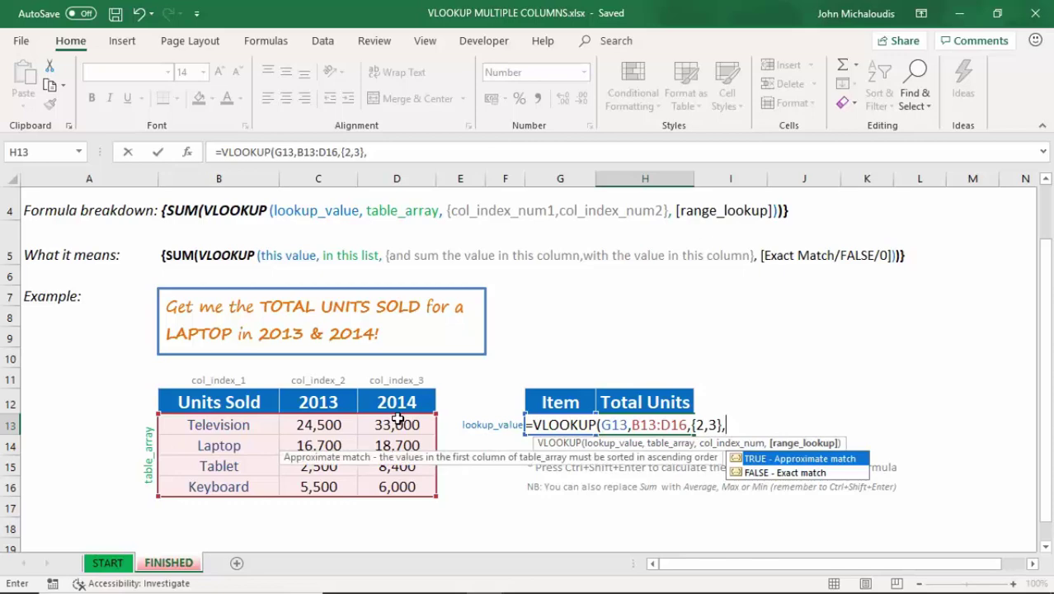
pyautogui.doubleClick(787, 475)
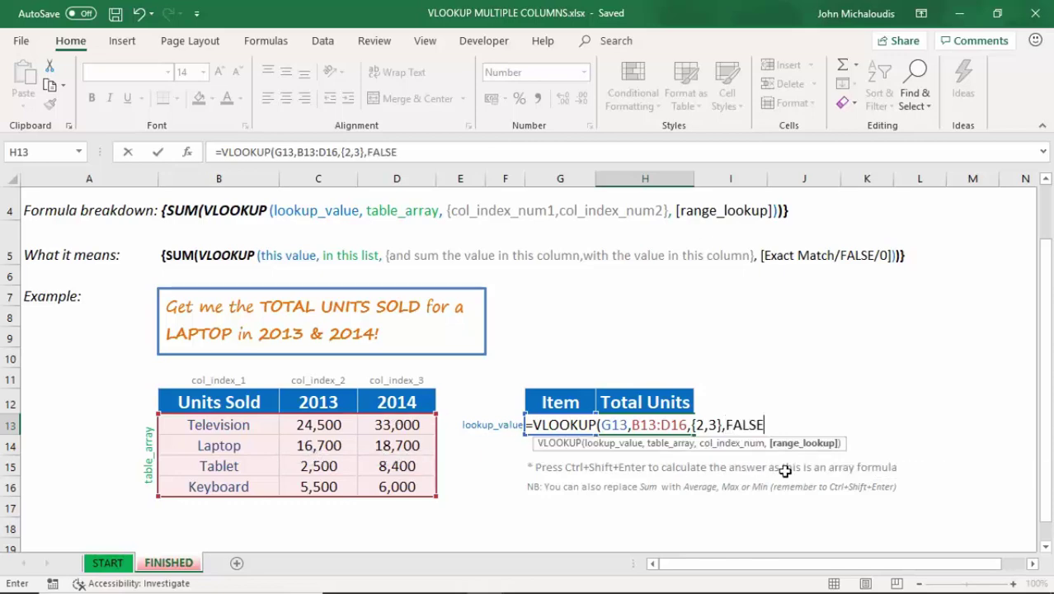
pyautogui.write(')')
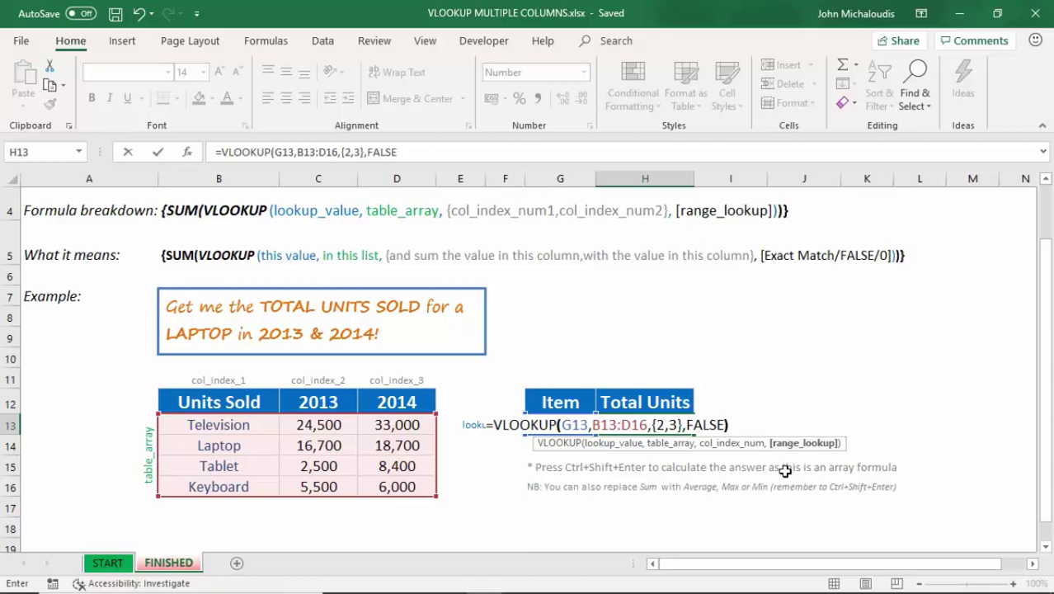
pyautogui.press('Return')
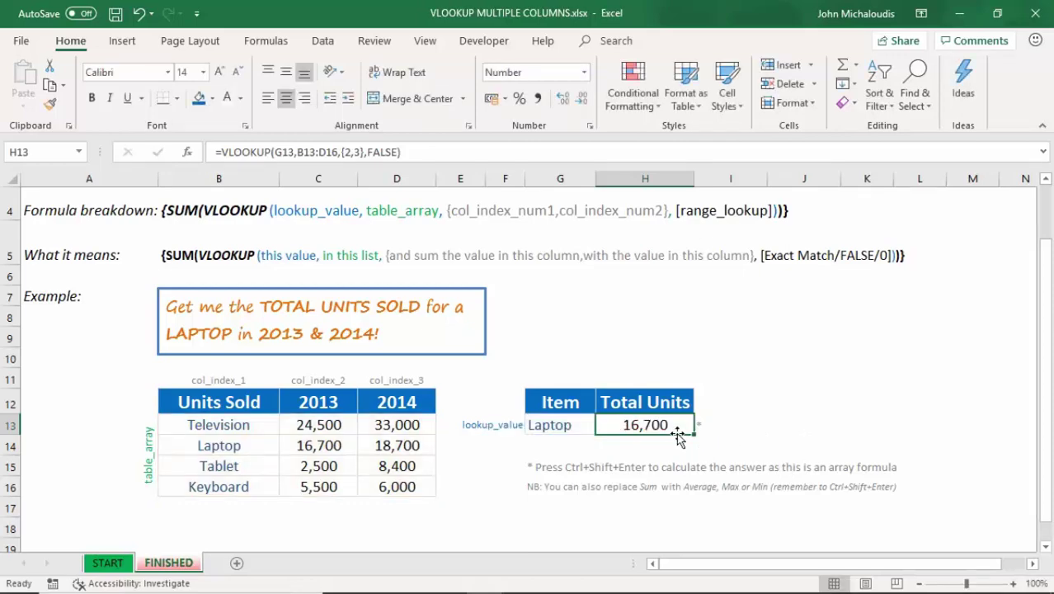
# Wrap H13's formula in SUM, then compare its 16,700 result with Laptop's 2013 and 2014 units
pyautogui.click(318, 444)
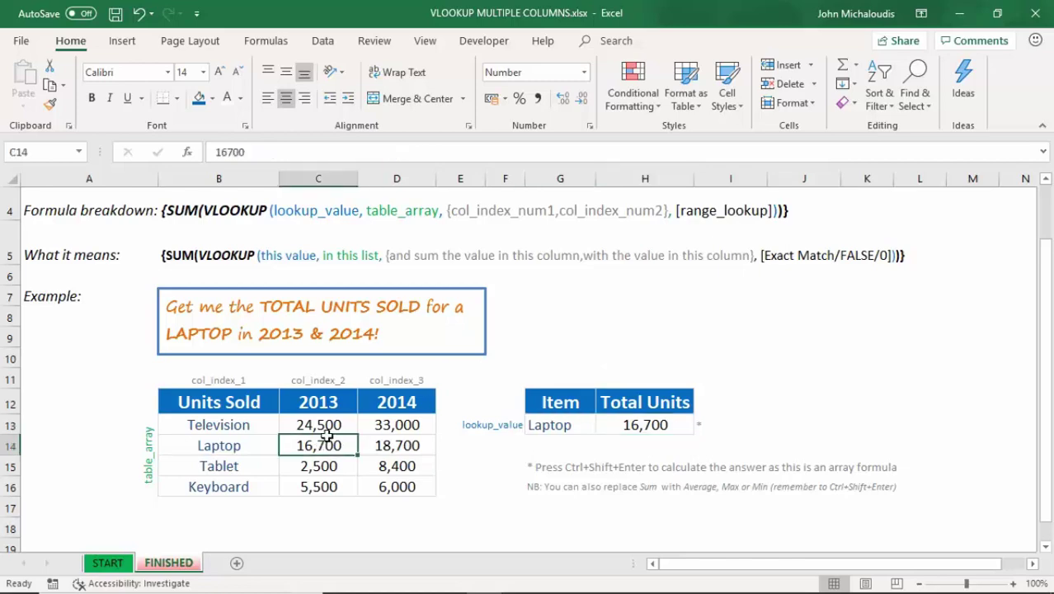
pyautogui.click(650, 431)
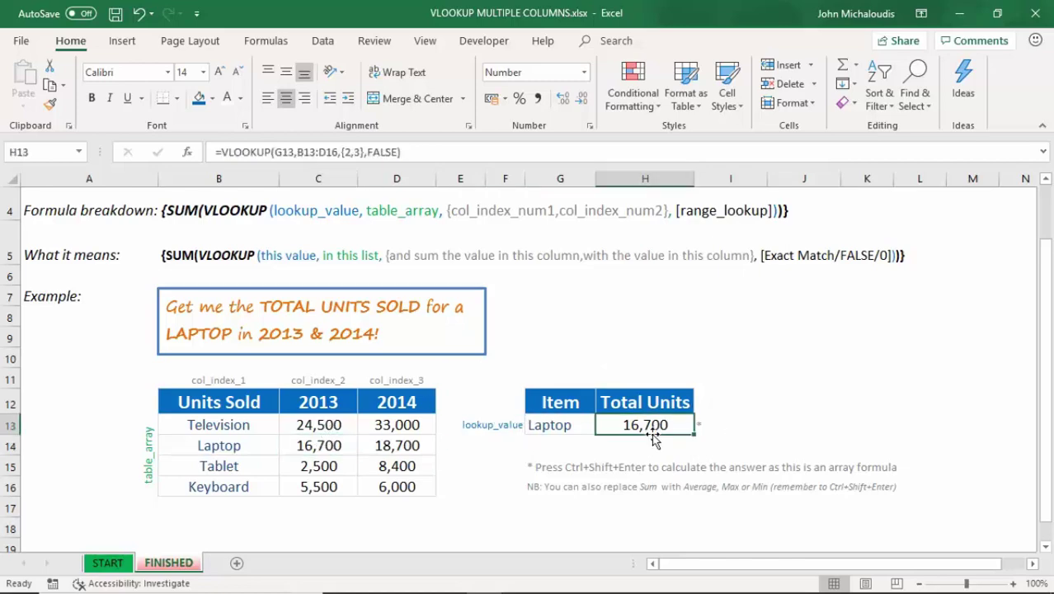
pyautogui.press('F2')
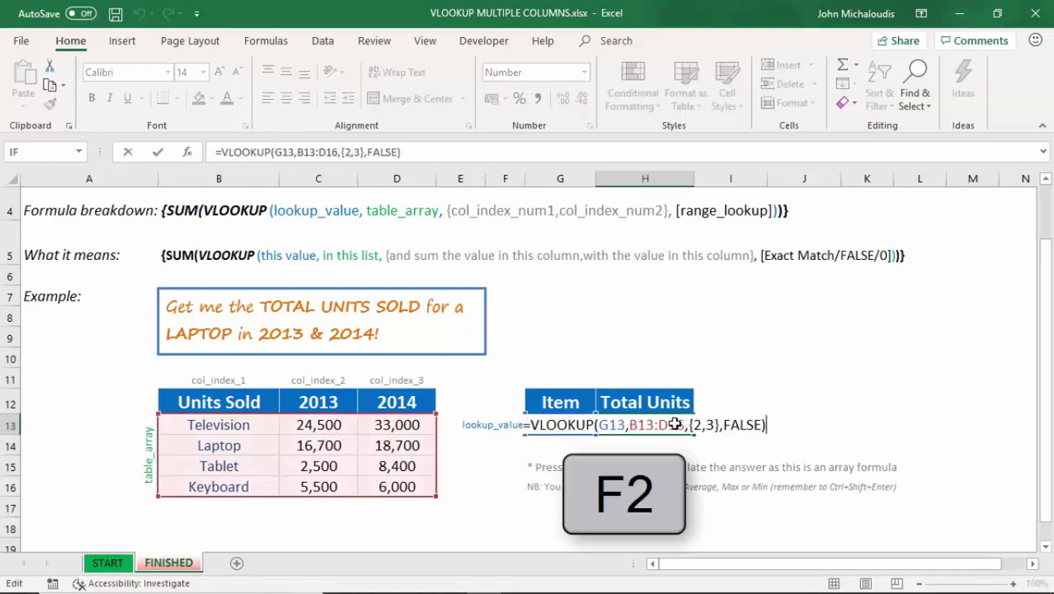
pyautogui.click(528, 425)
pyautogui.write('SUM(')
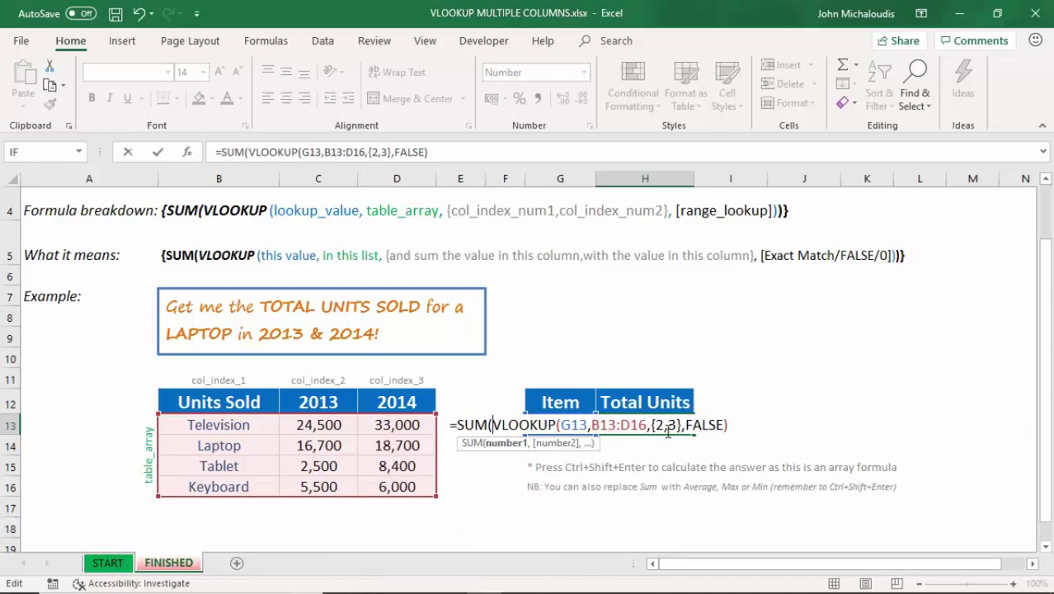
pyautogui.click(747, 423)
pyautogui.write(')')
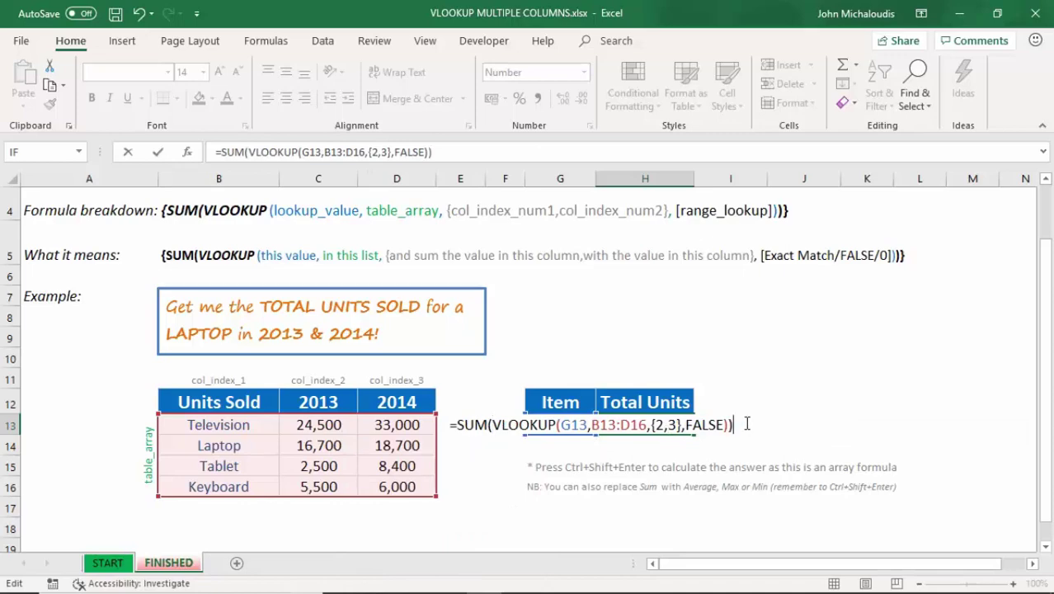
pyautogui.hotkey('ctrl', 'Return')
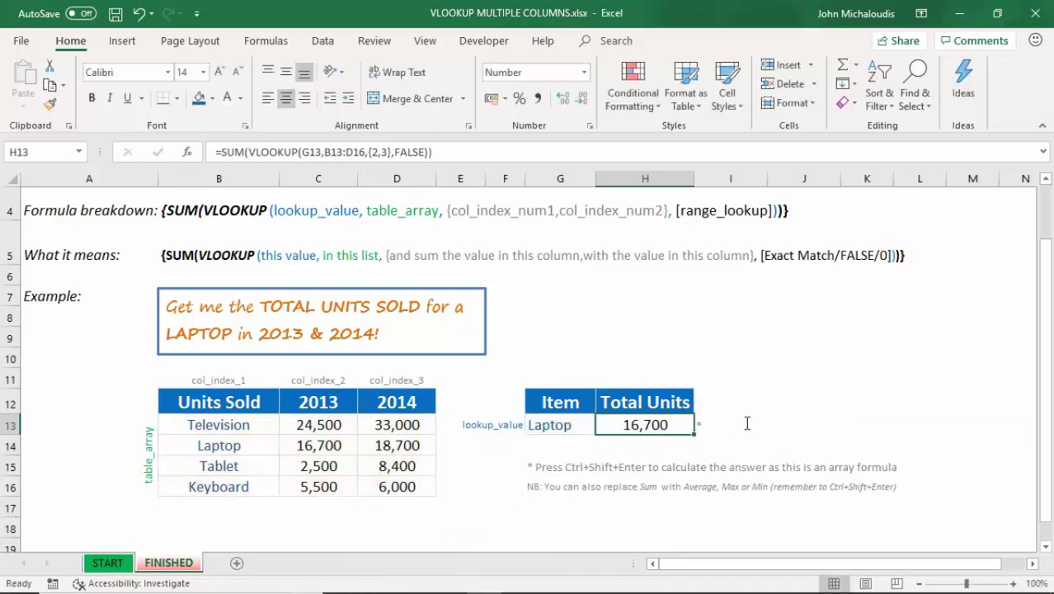
pyautogui.click(338, 451)
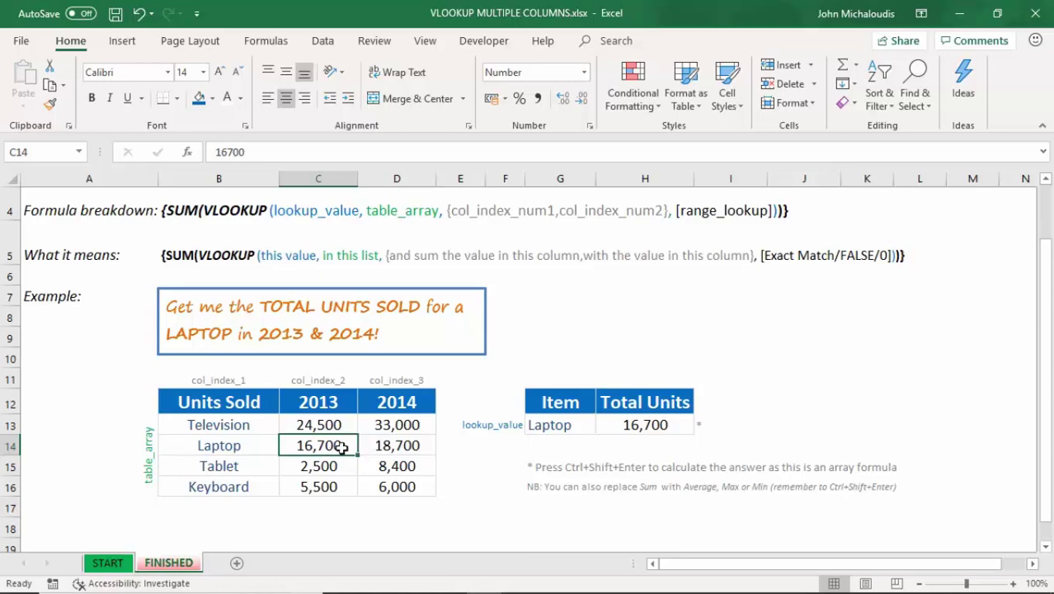
pyautogui.moveTo(353, 445); pyautogui.dragTo(404, 446)
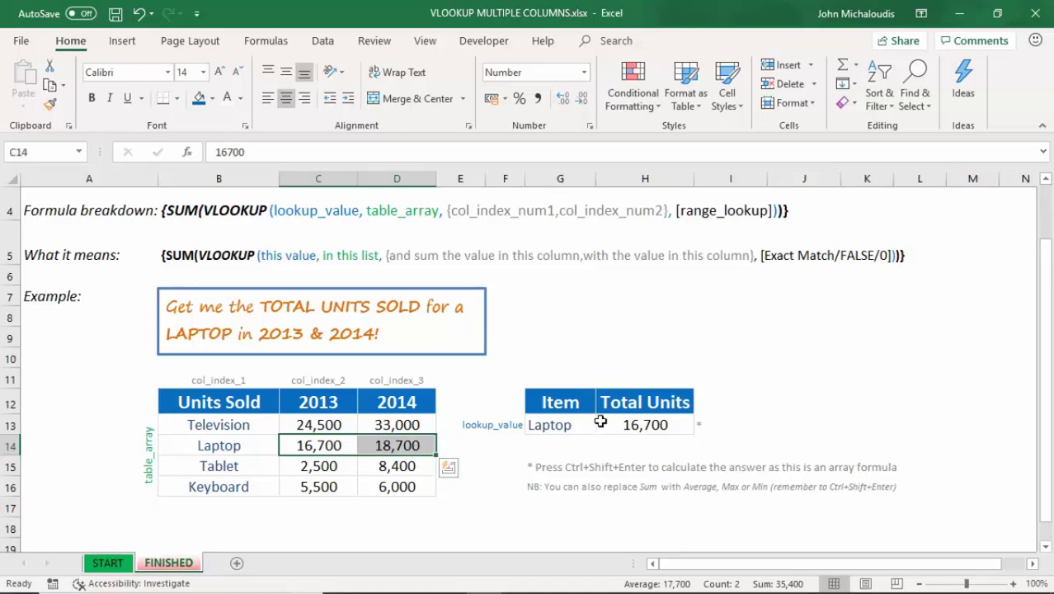
# Re-enter H13's formula with Ctrl+Shift+Enter as an array formula, giving 35,400 for Laptop
pyautogui.click(625, 423)
pyautogui.press('F2')
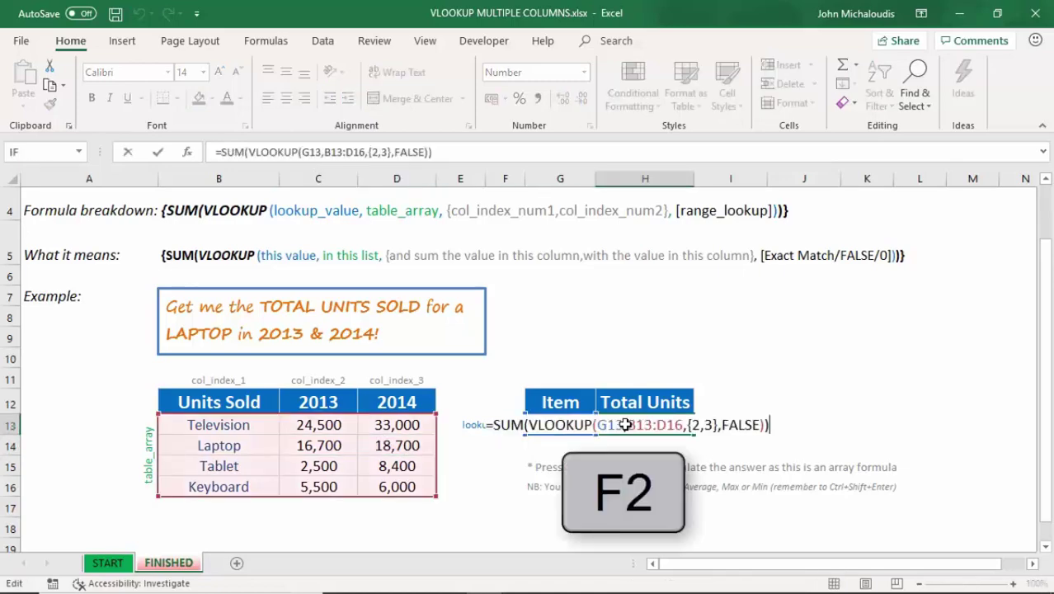
pyautogui.hotkey('ctrl', 'shift', 'Return')
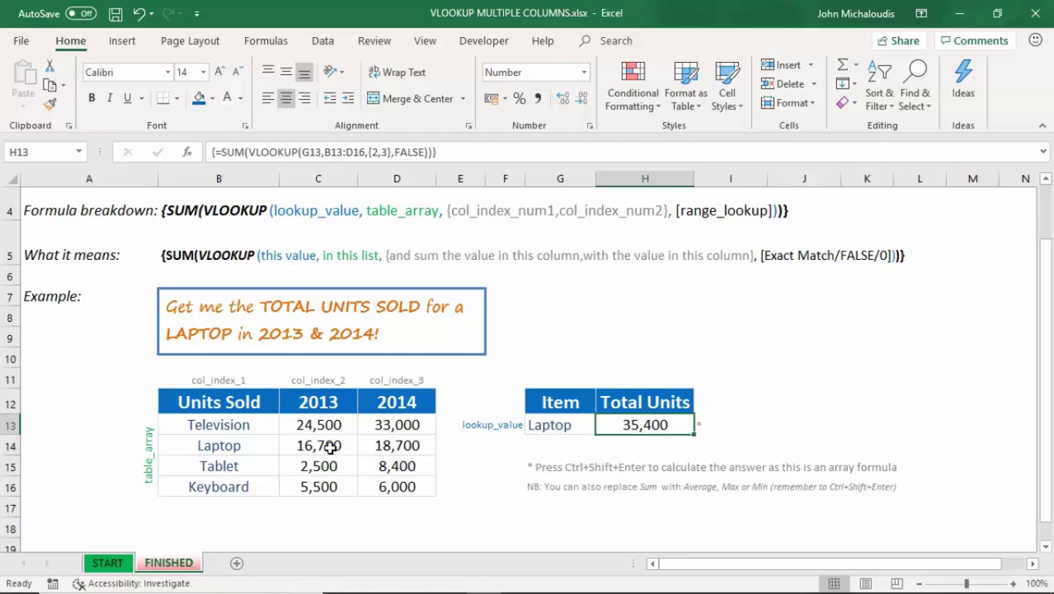
pyautogui.moveTo(328, 446); pyautogui.dragTo(368, 444)
pyautogui.click(644, 427)
# Give G13 a List data validation sourced from =$B$13:$B$16 so it offers an item dropdown
pyautogui.click(560, 423)
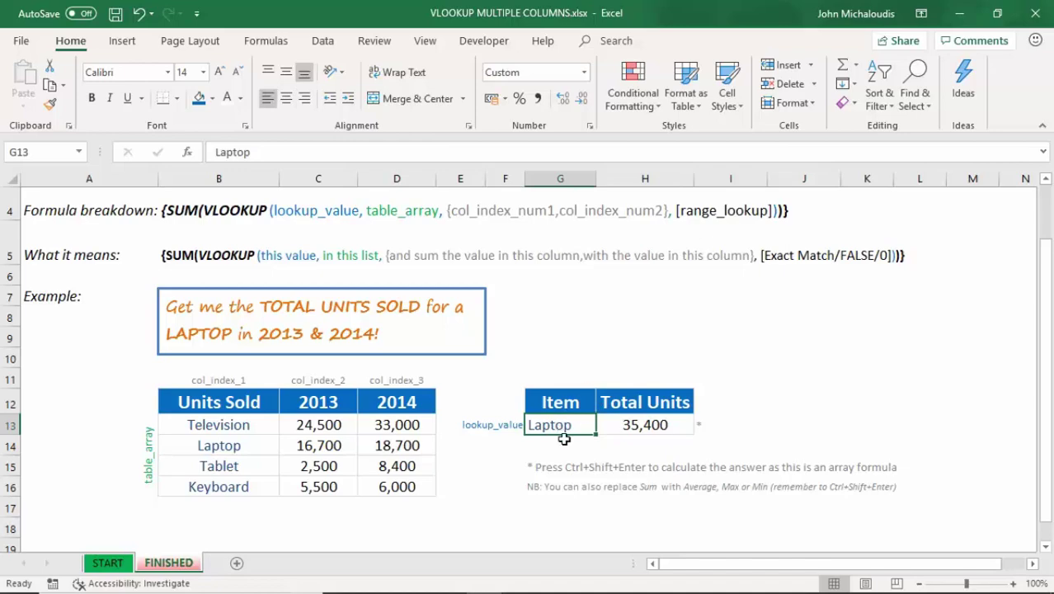
pyautogui.click(330, 43)
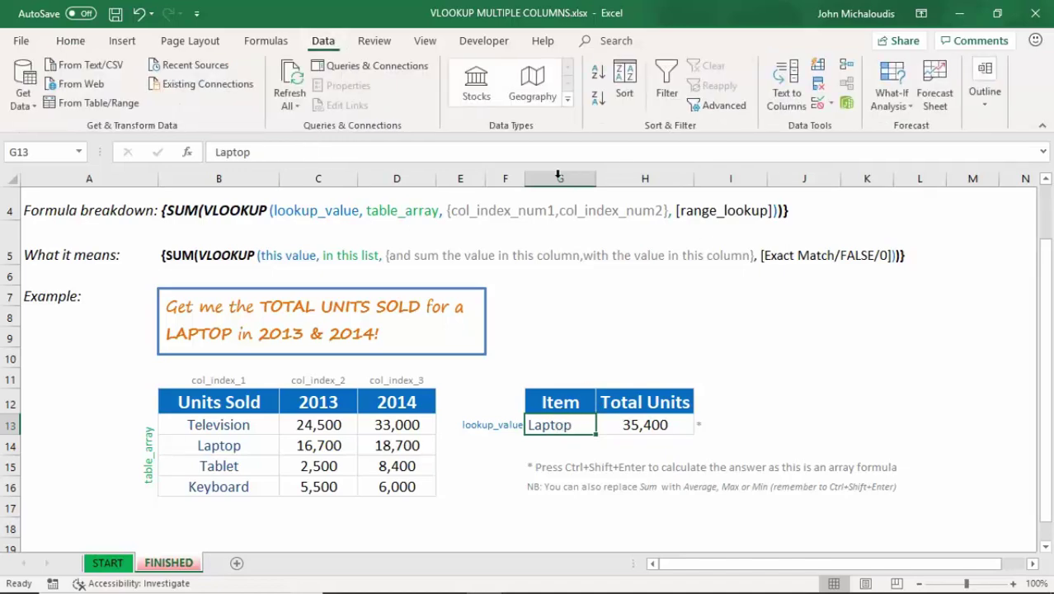
pyautogui.click(817, 103)
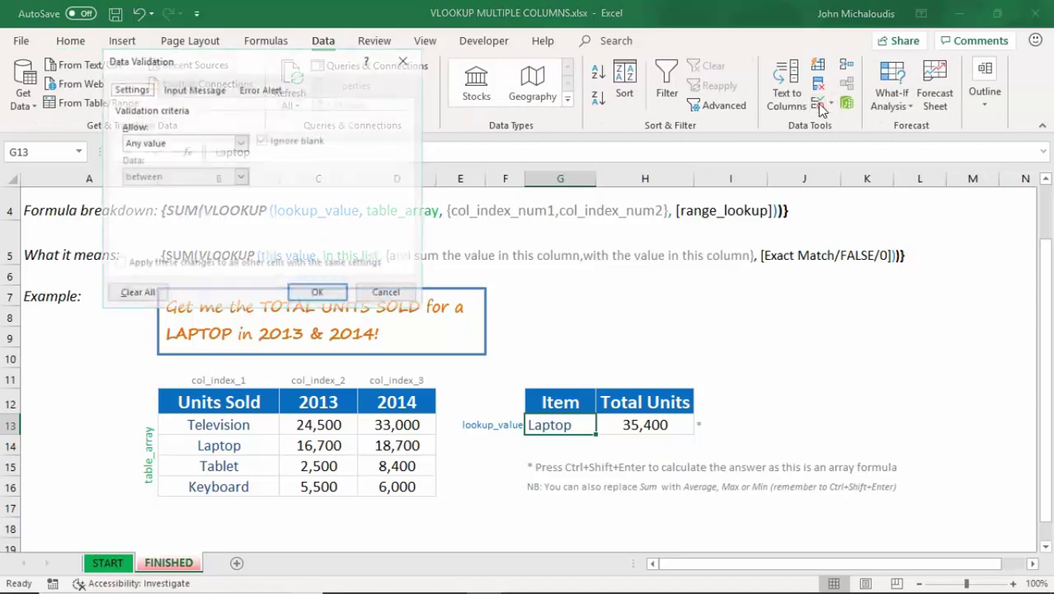
pyautogui.click(240, 142)
pyautogui.click(203, 190)
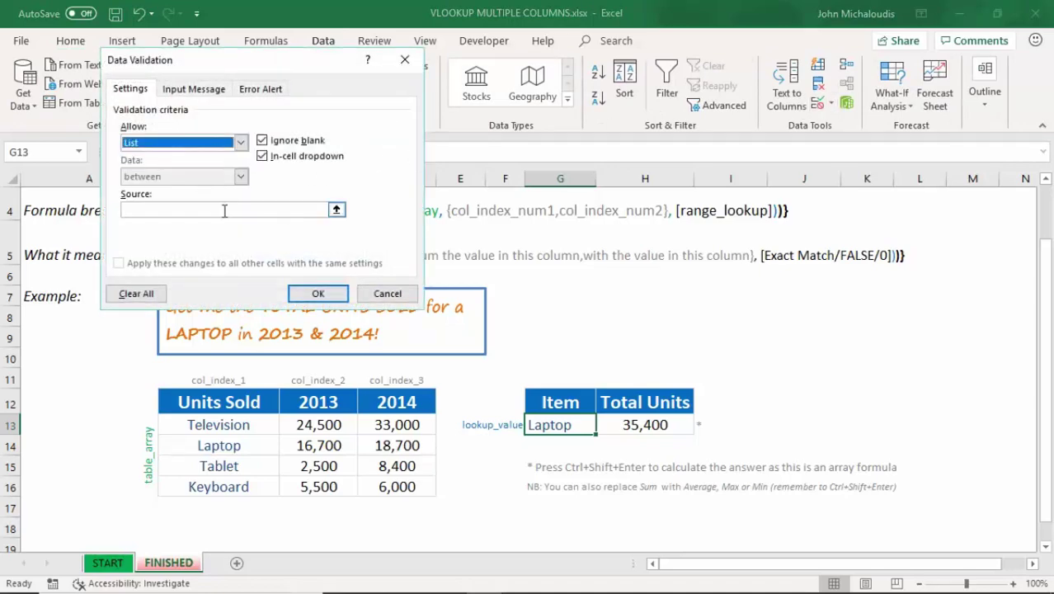
pyautogui.click(336, 210)
pyautogui.moveTo(216, 422); pyautogui.dragTo(221, 486)
pyautogui.click(413, 81)
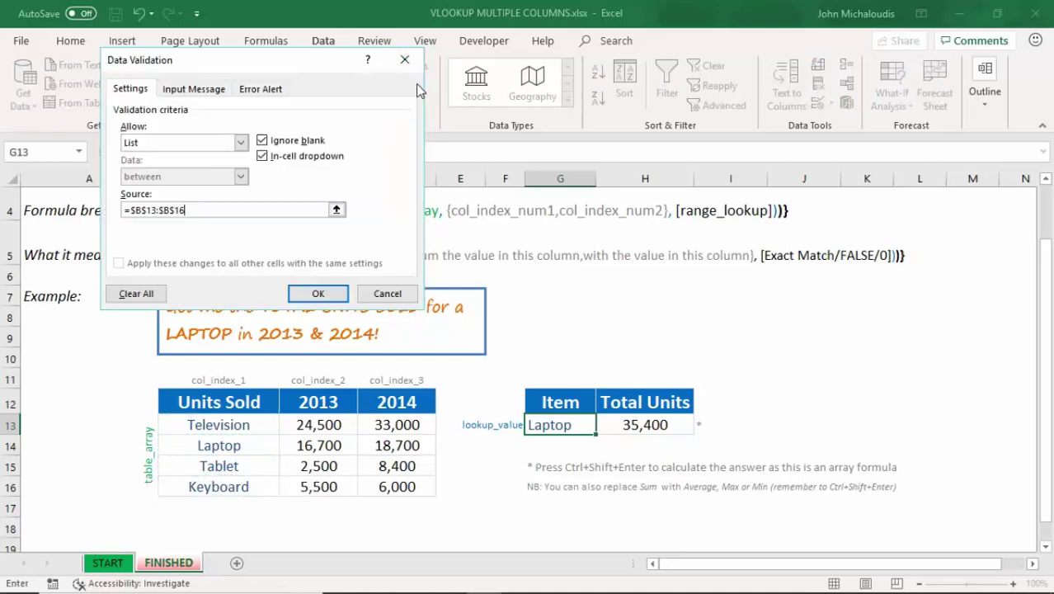
pyautogui.click(321, 292)
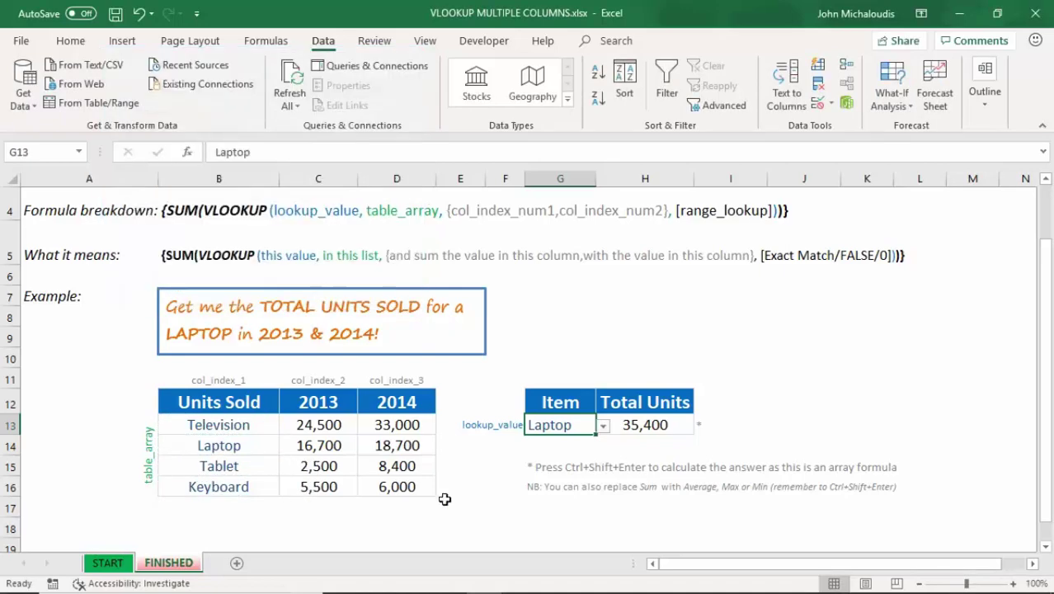
pyautogui.click(603, 425)
# Choose Television as the item, and turn on Numerical Count, Minimum and Maximum in the status bar
pyautogui.click(591, 441)
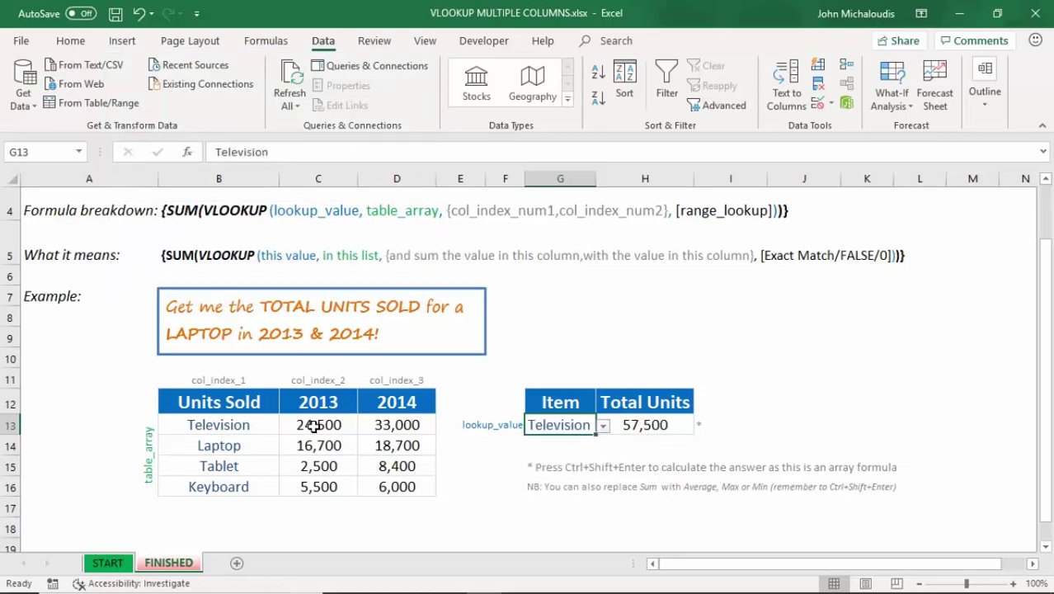
pyautogui.moveTo(313, 424); pyautogui.dragTo(388, 433)
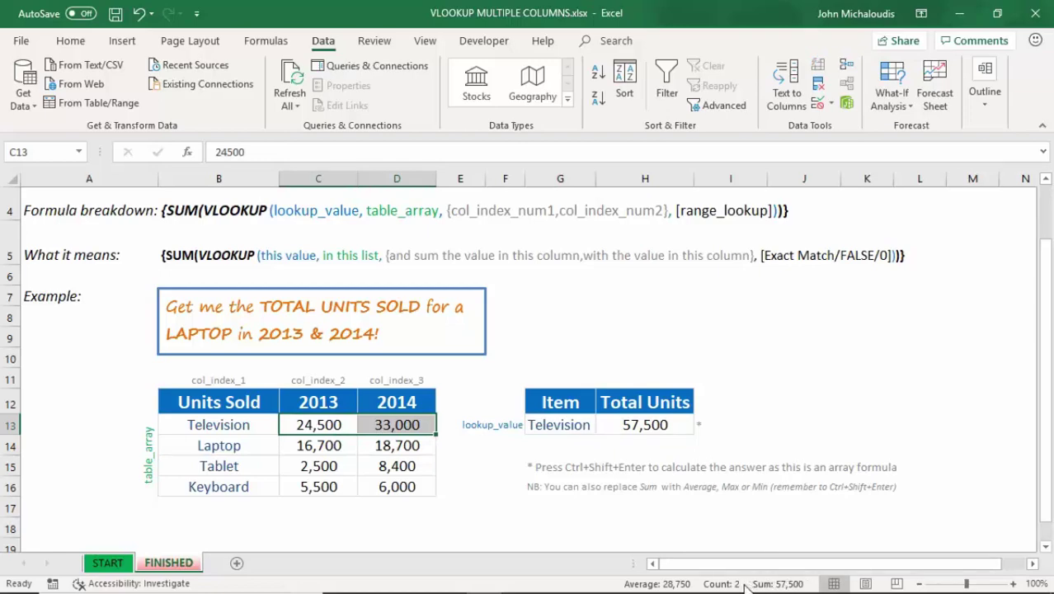
pyautogui.rightClick(617, 586)
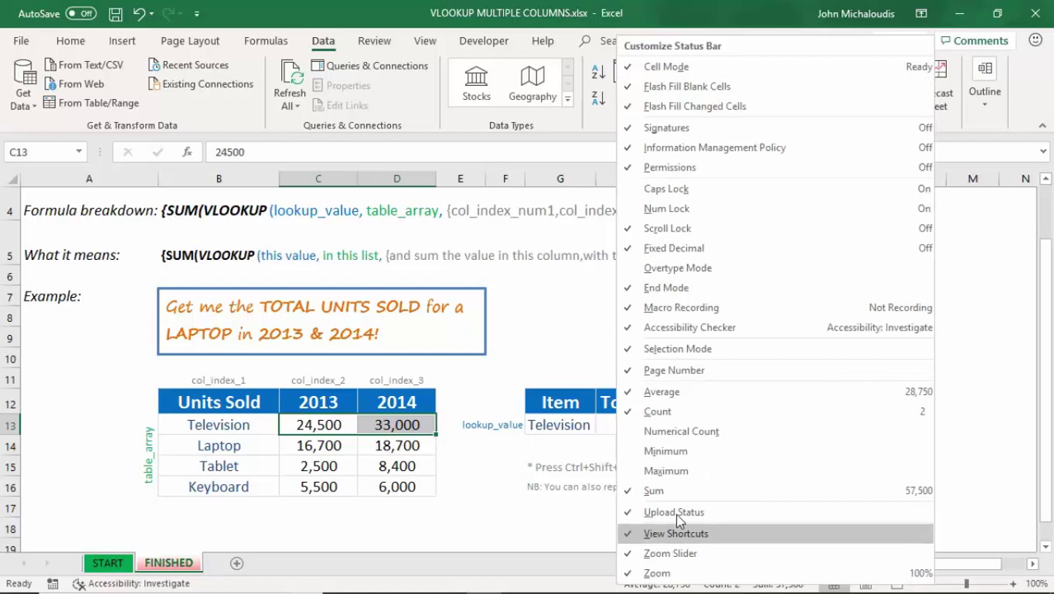
pyautogui.click(713, 429)
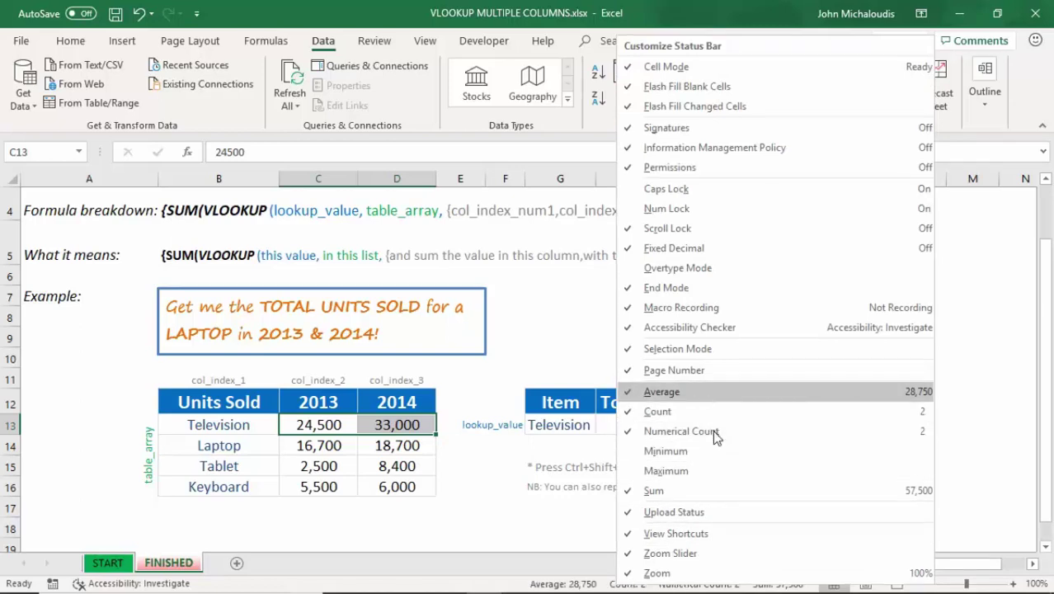
pyautogui.click(703, 449)
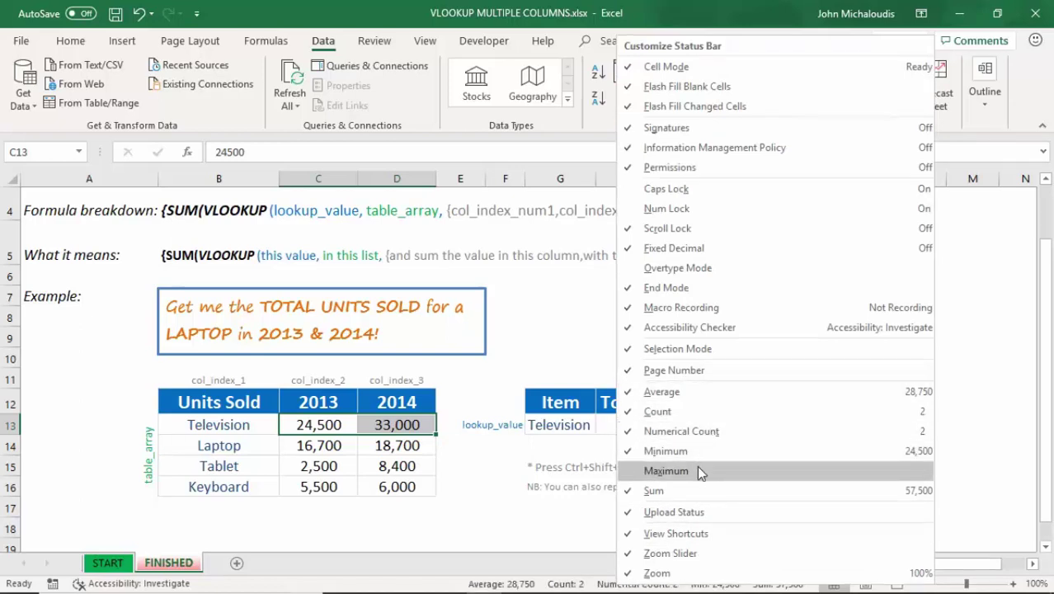
pyautogui.click(697, 470)
pyautogui.click(516, 519)
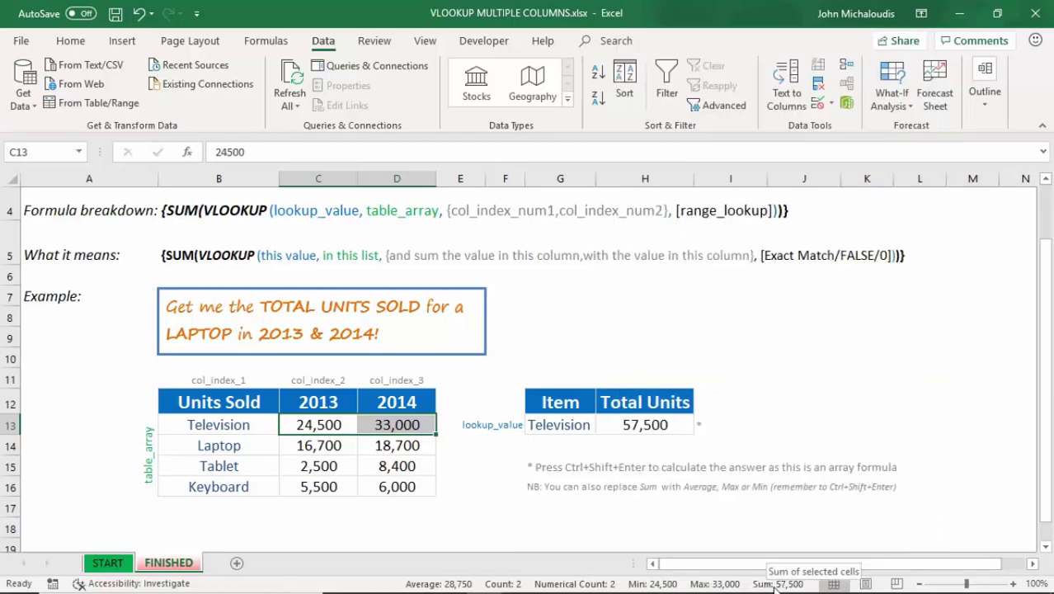
# Switch the item to Tablet and confirm the 10,900 total against its yearly units
pyautogui.click(577, 424)
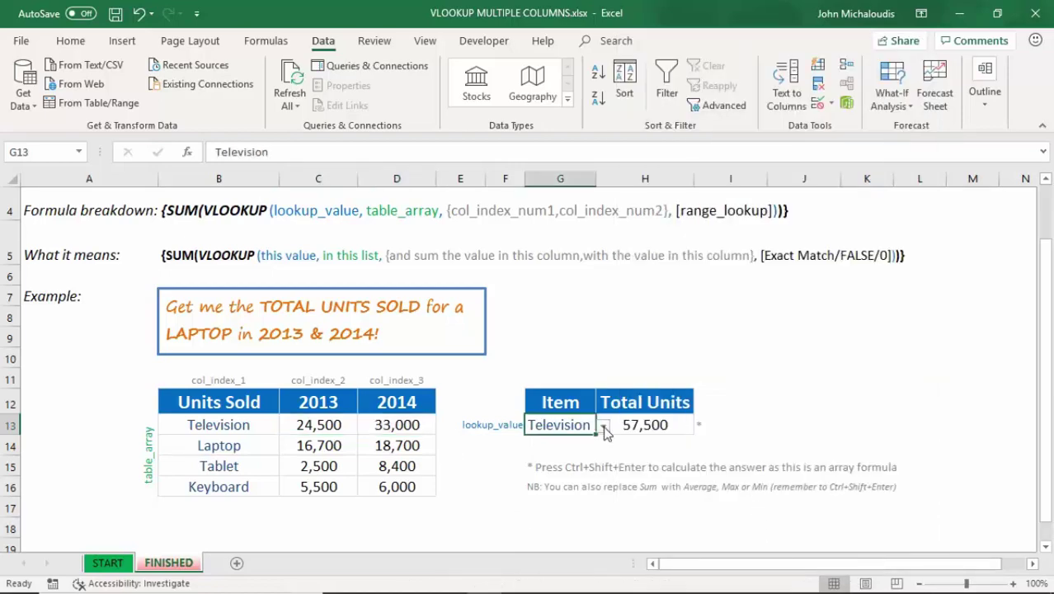
pyautogui.click(602, 424)
pyautogui.click(576, 464)
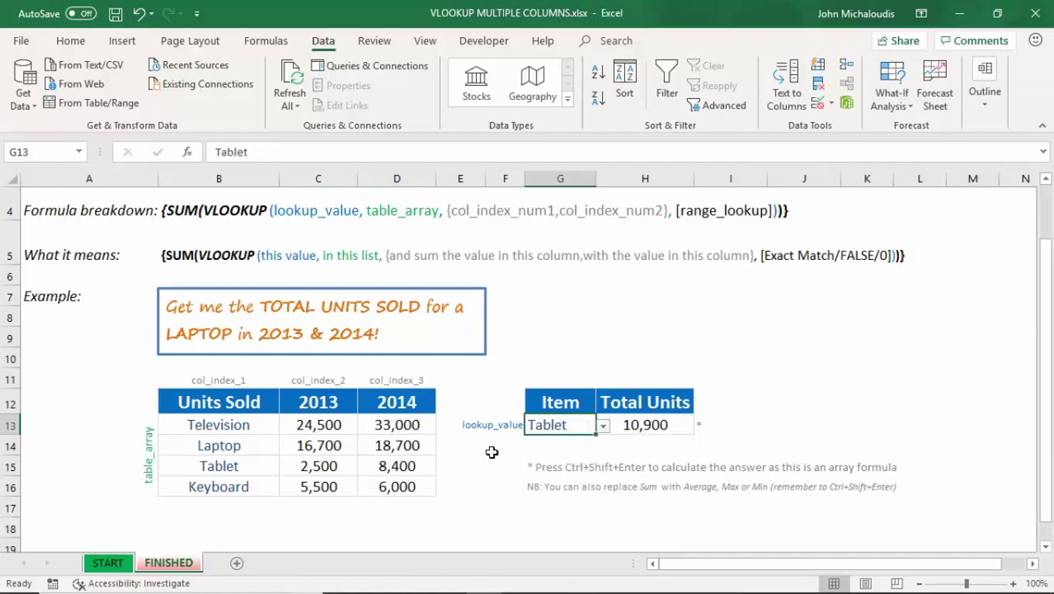
pyautogui.moveTo(323, 466); pyautogui.dragTo(396, 466)
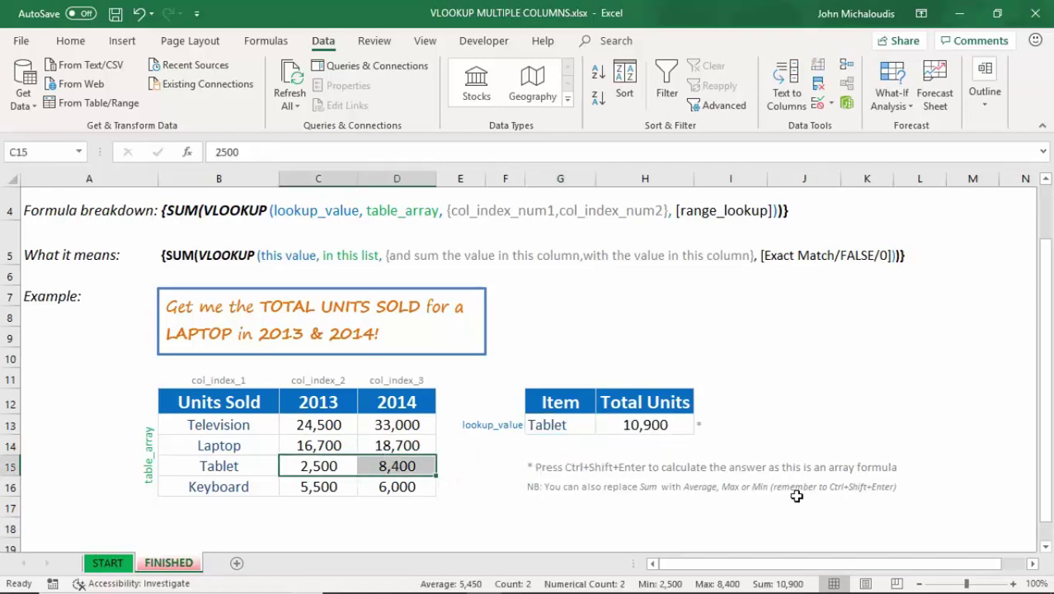